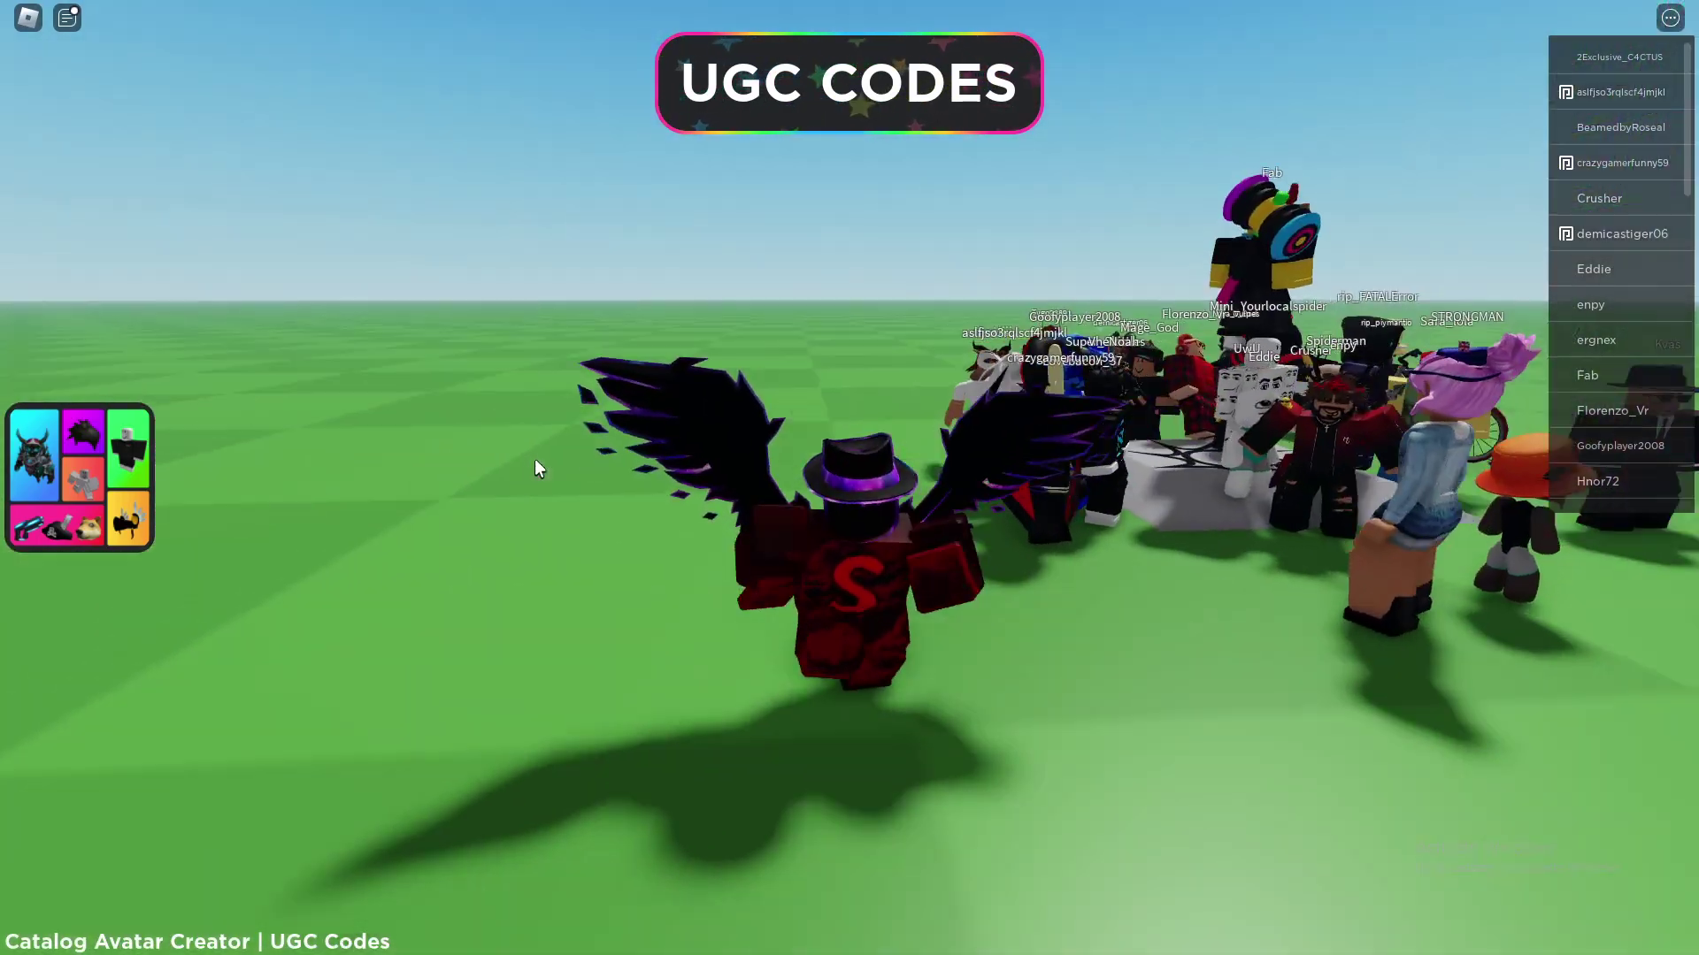
- Walk the avatar across the UGC Codes lobby to the catalogue billboard
key(Right)
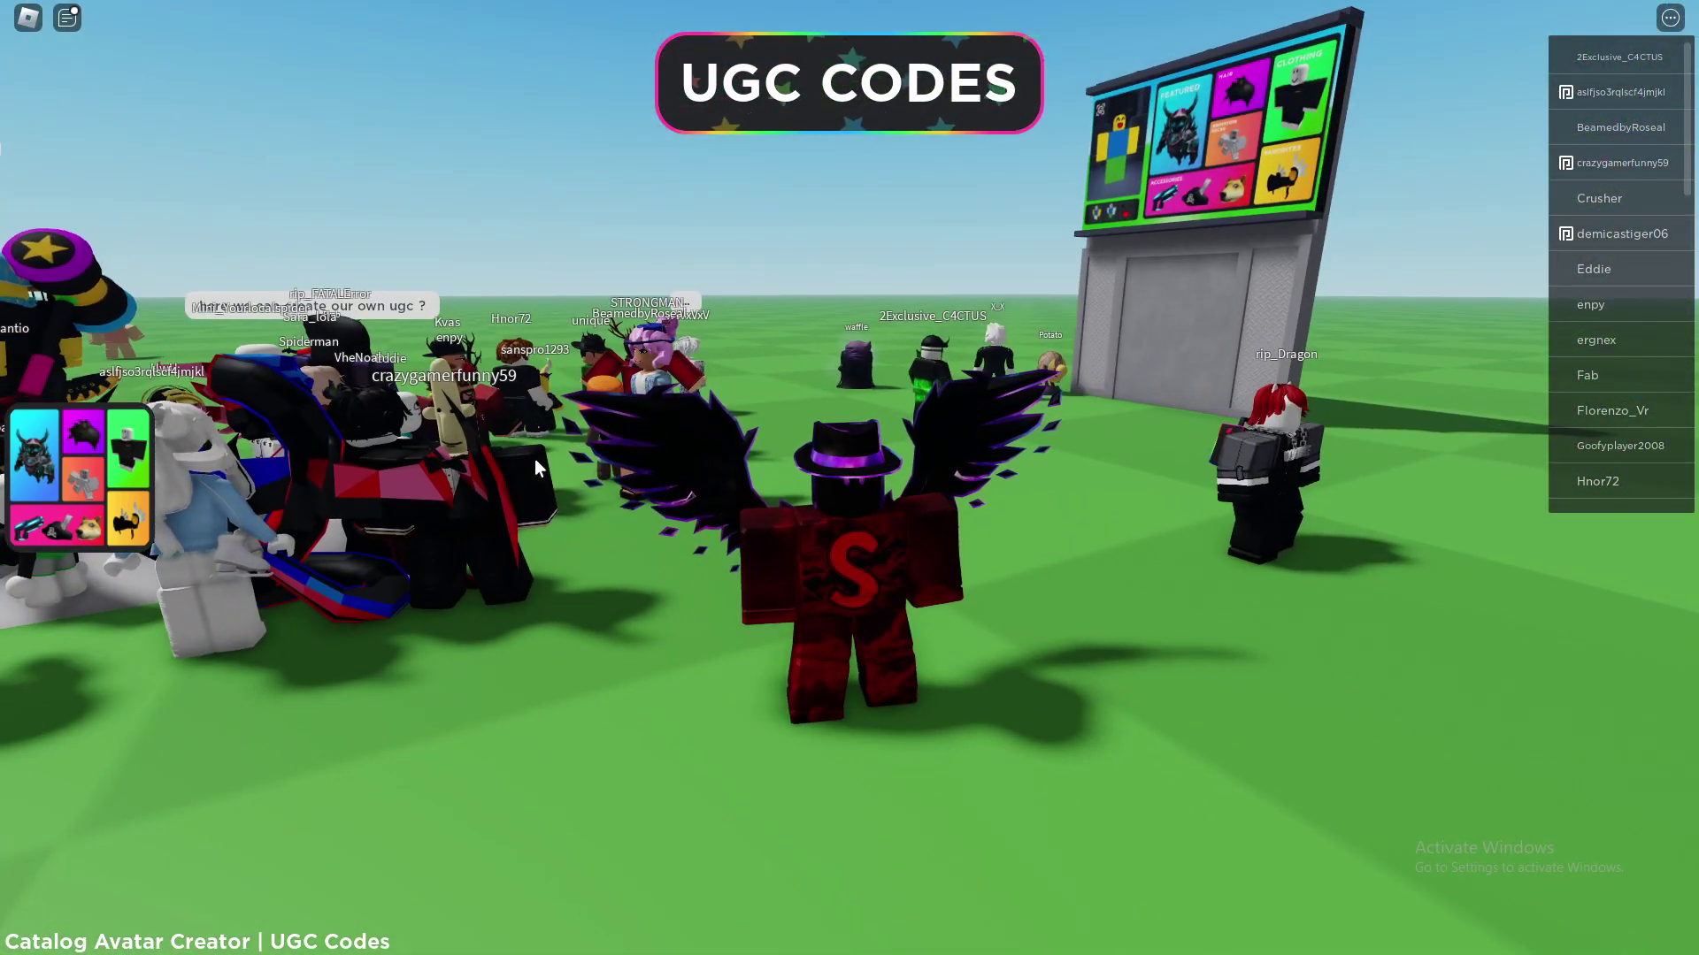
key(d)
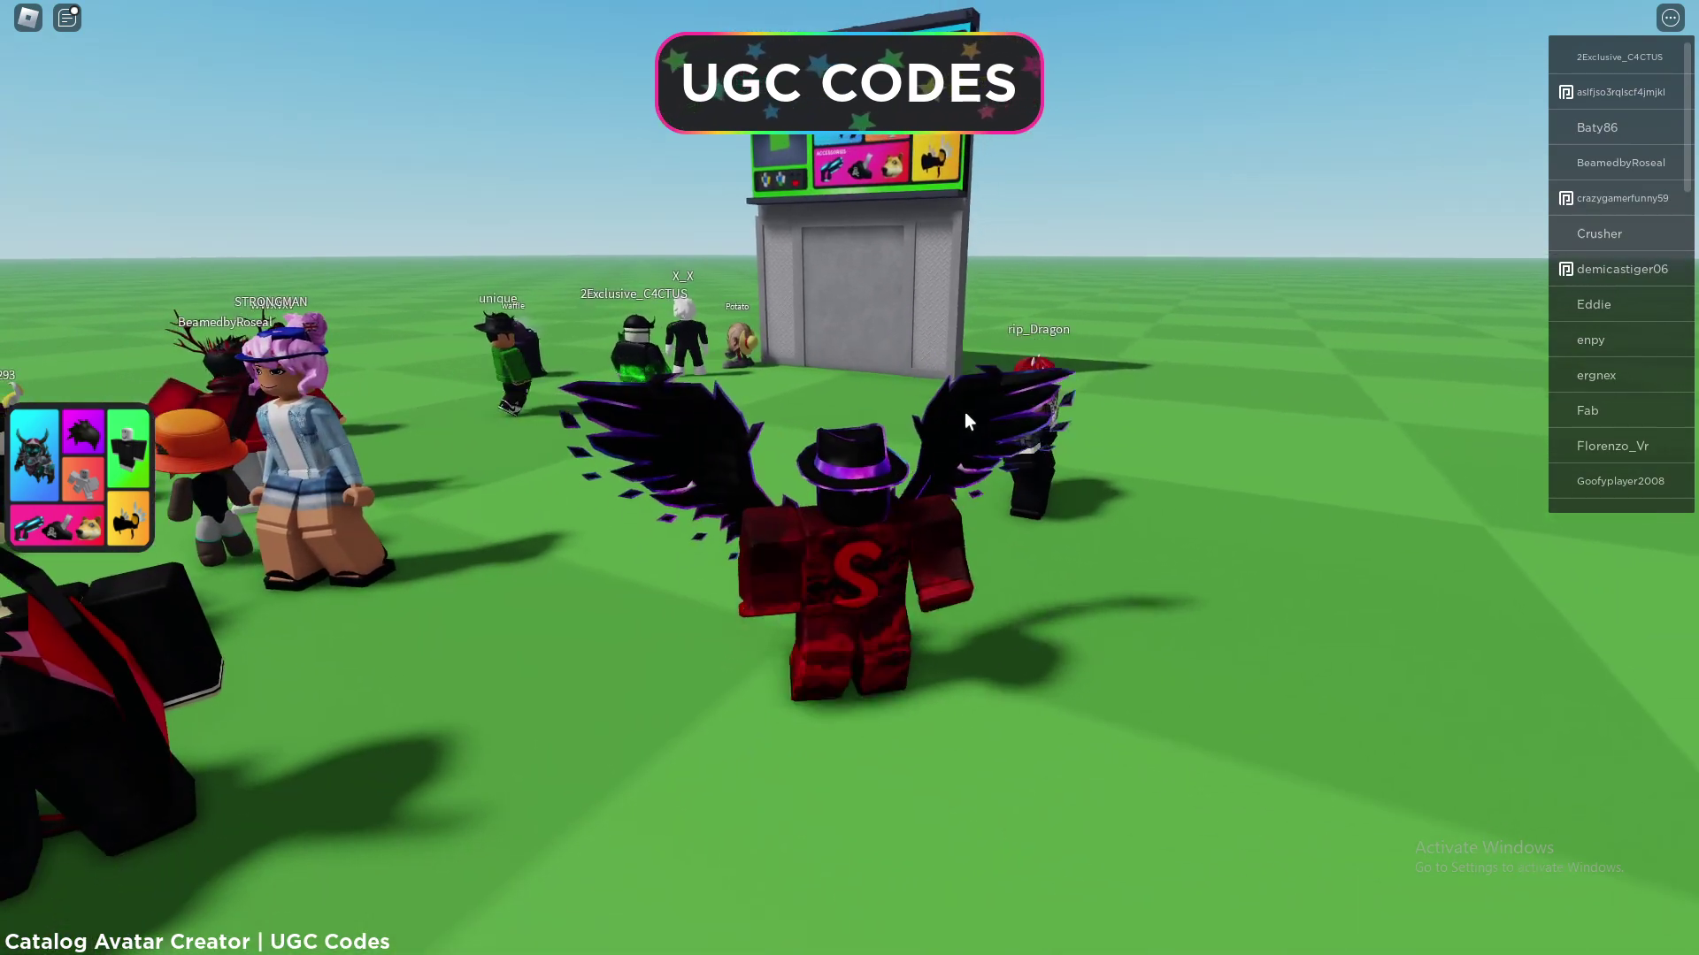
key(Left)
key(w)
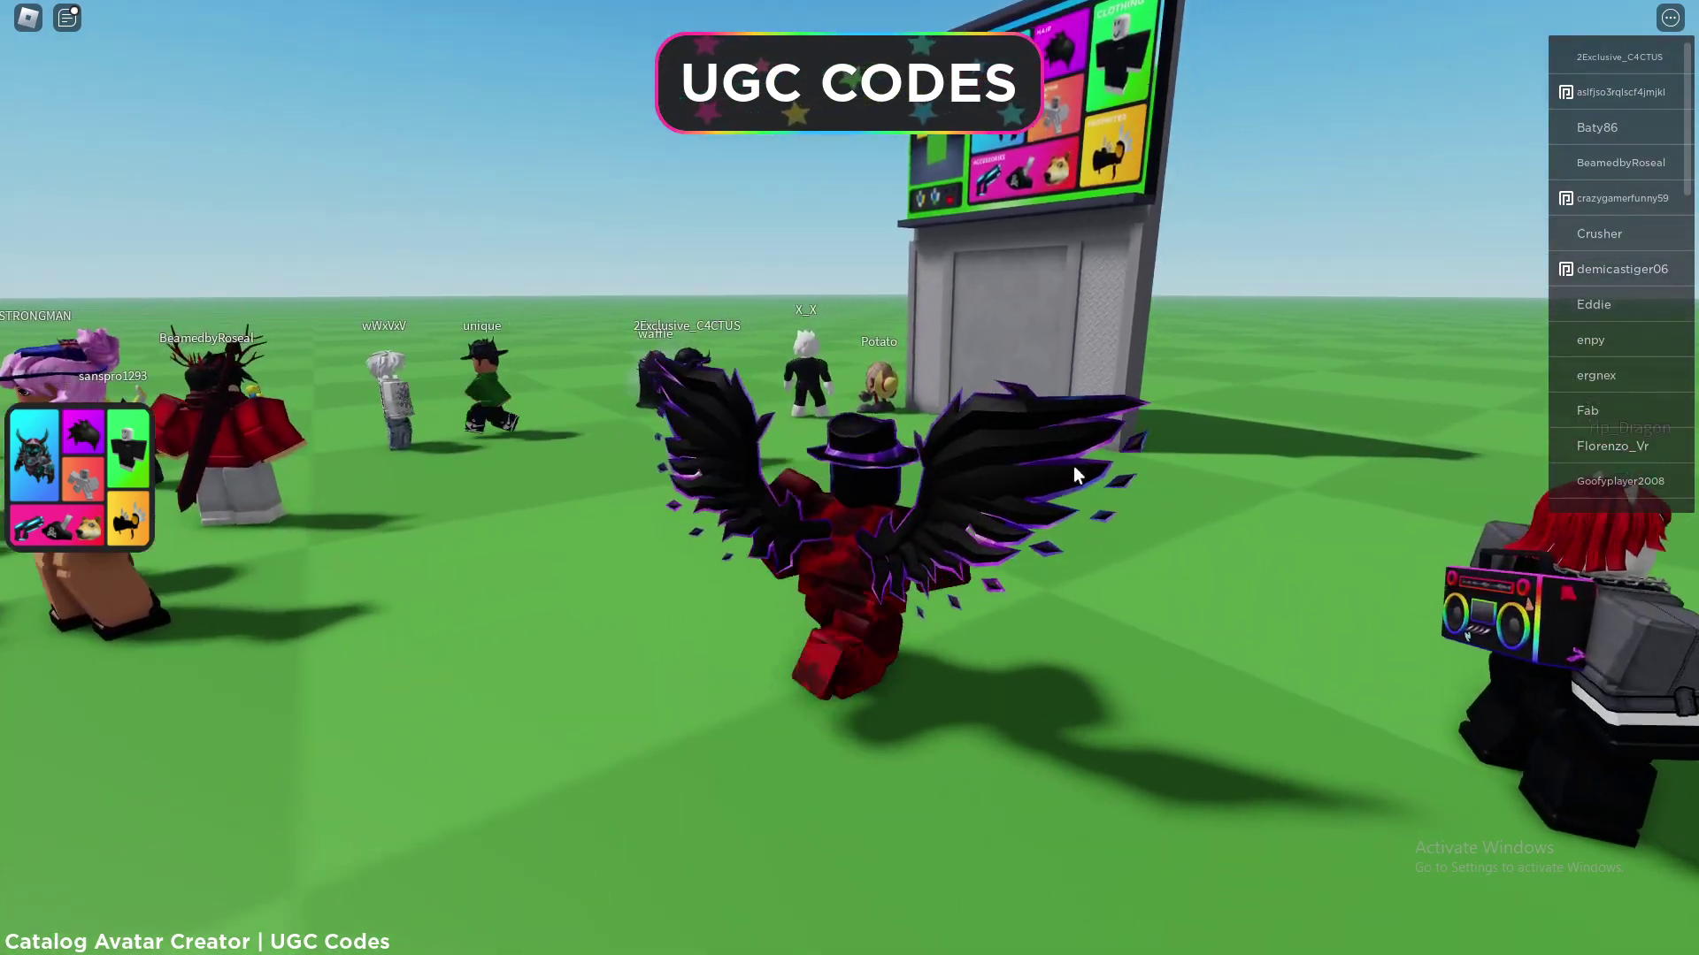
key(Right)
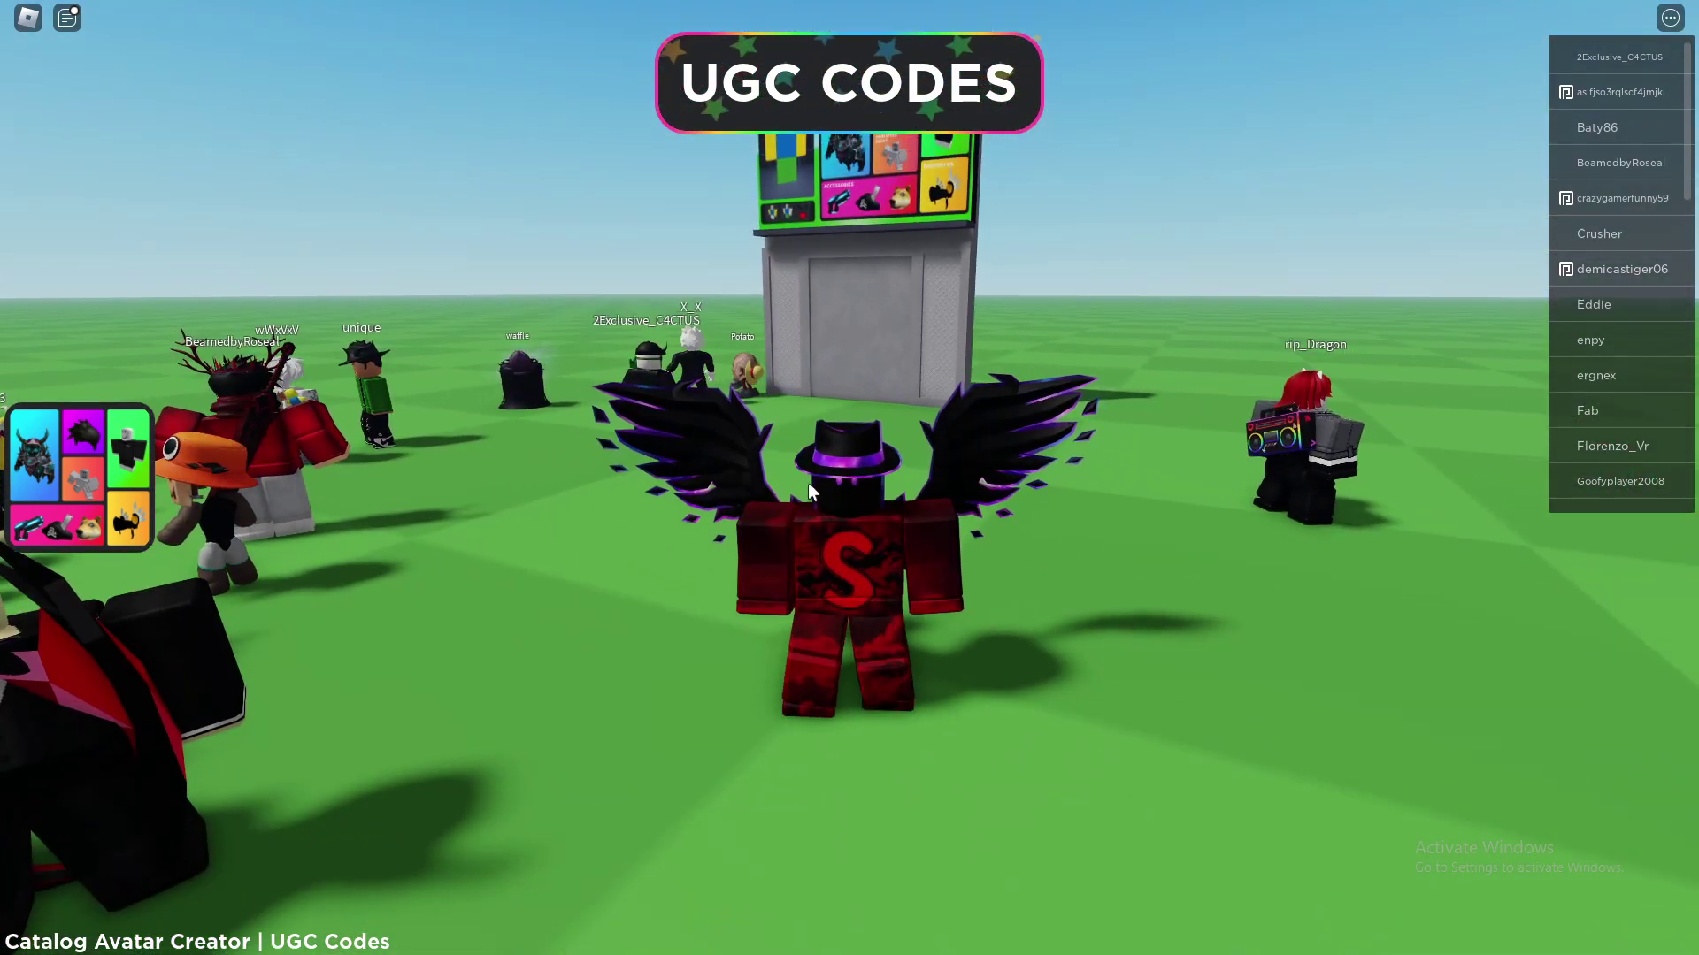
key(w)
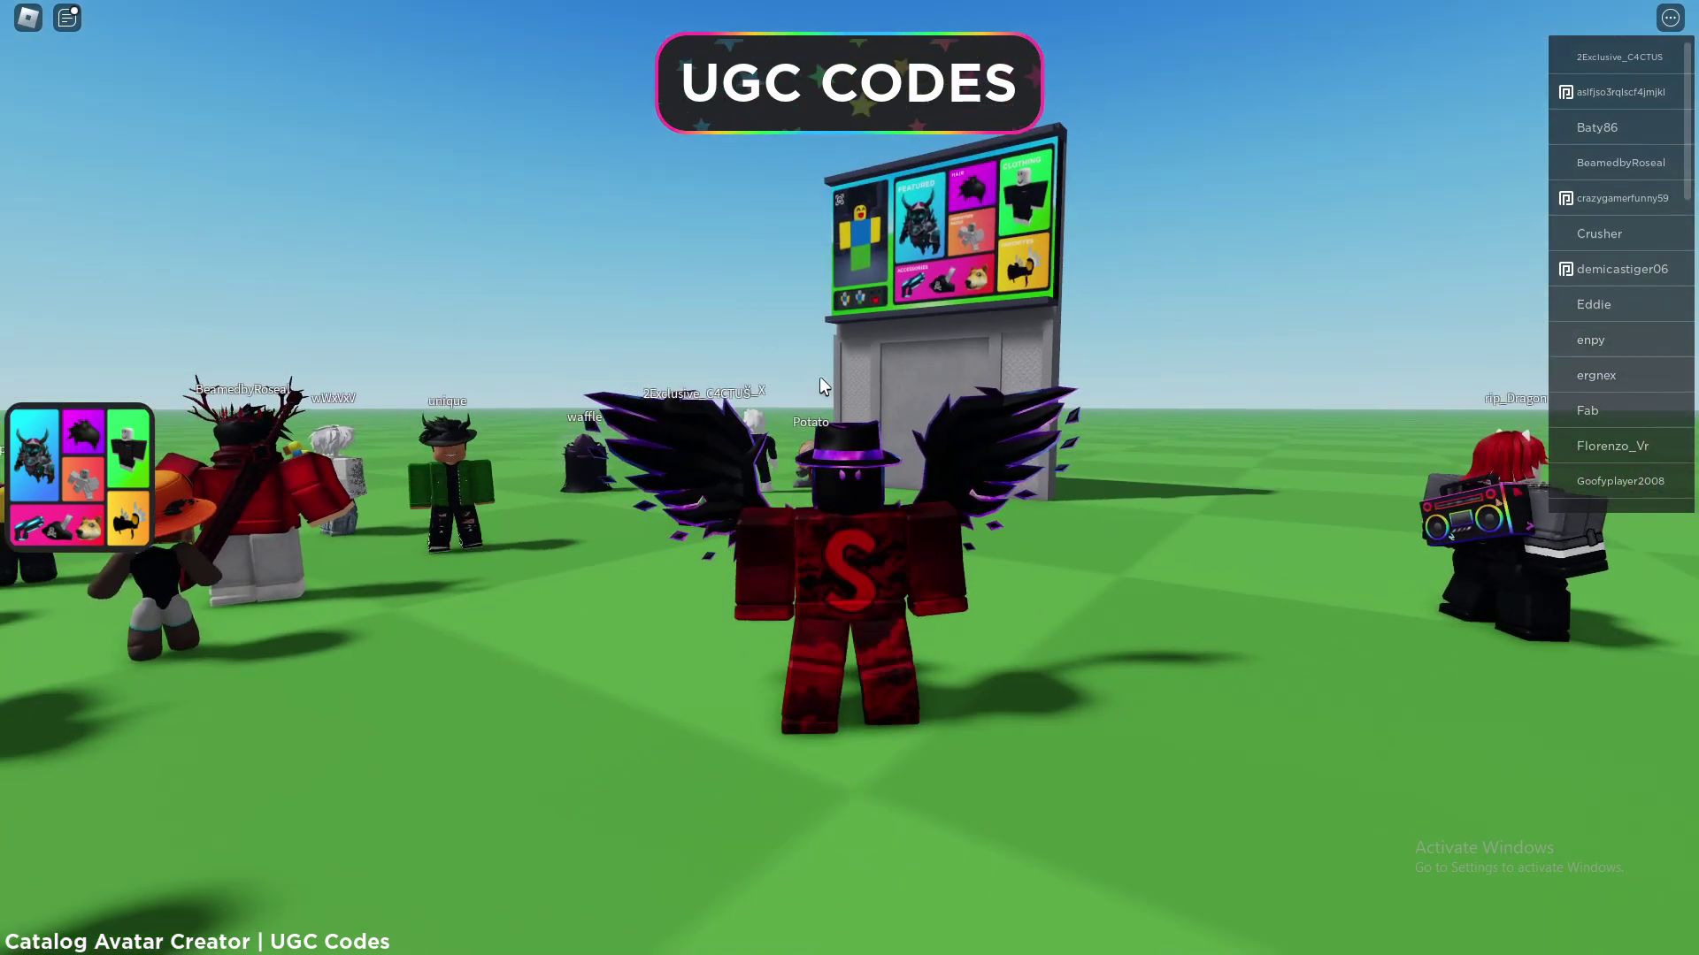
- Walk past the crowd, bring up chat, then switch to Discord's KLNEP Hangout announcements
key(a)
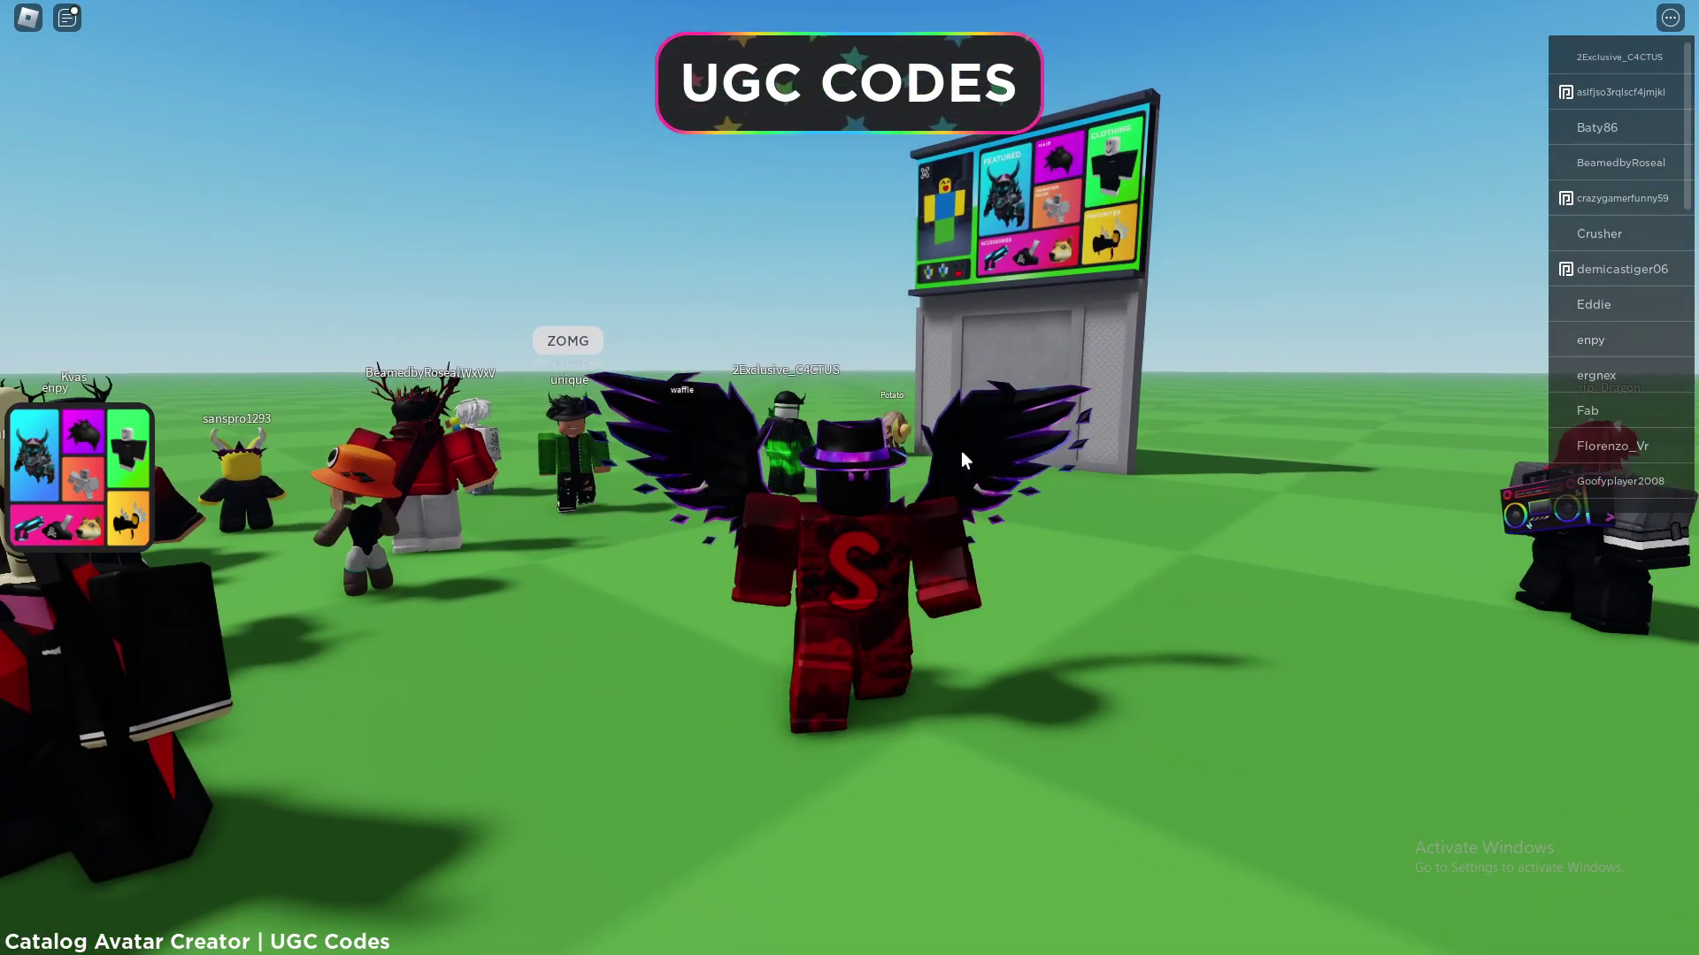
key(s)
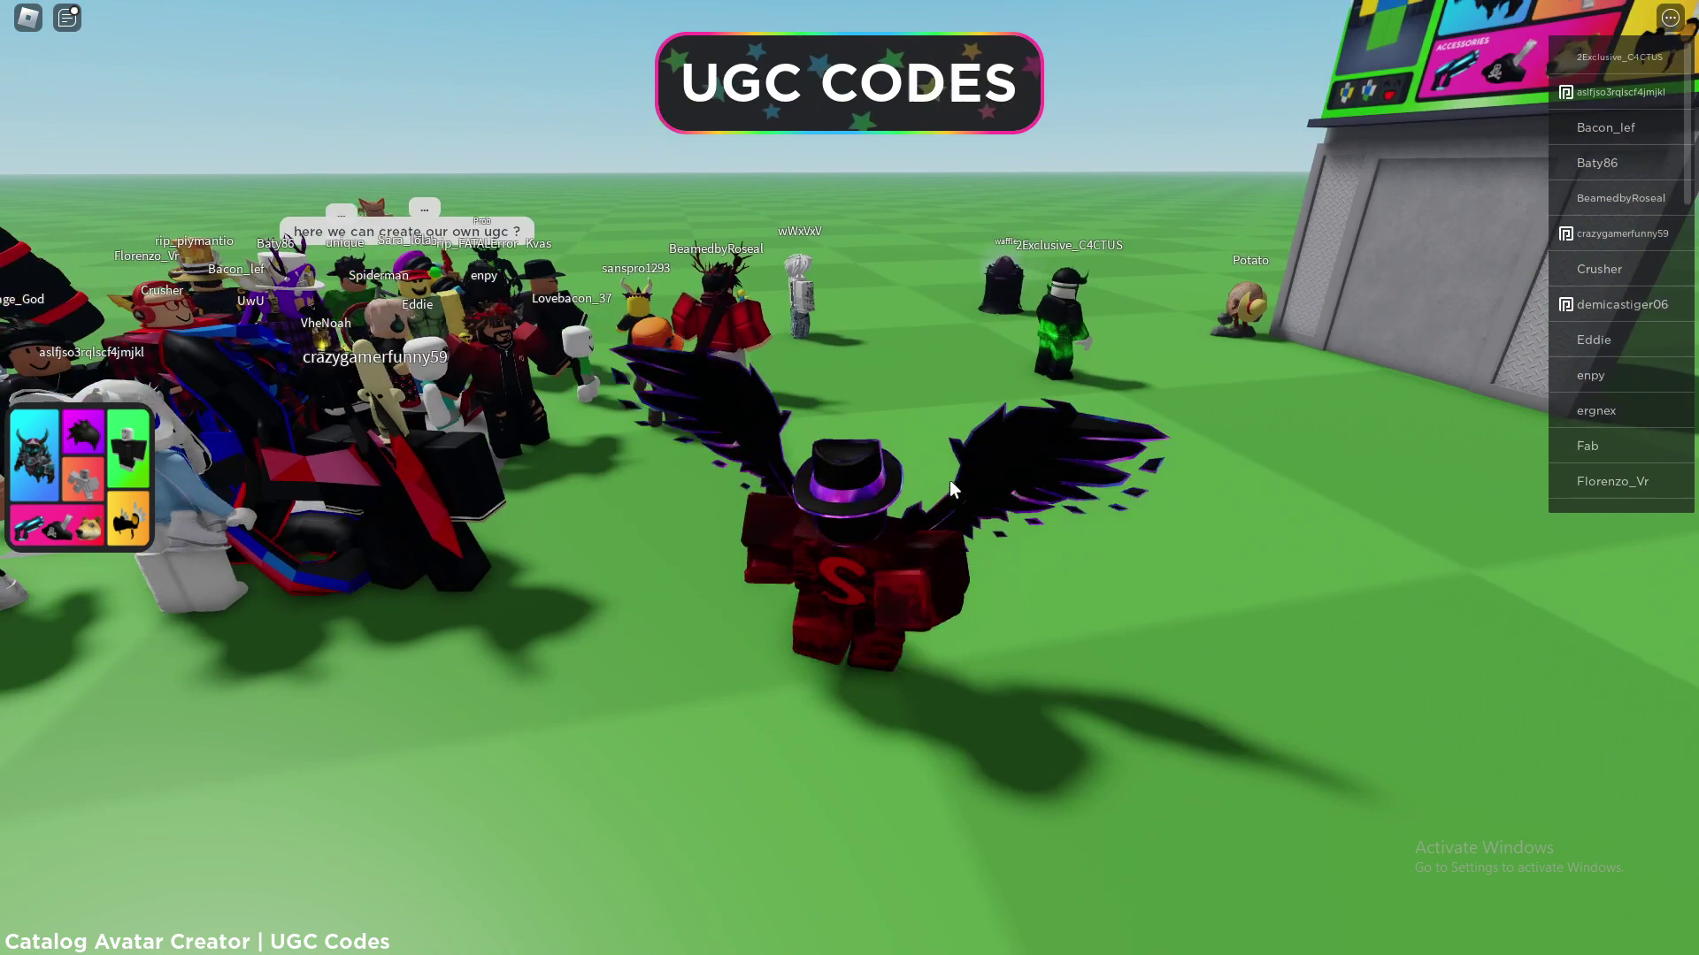
key(w)
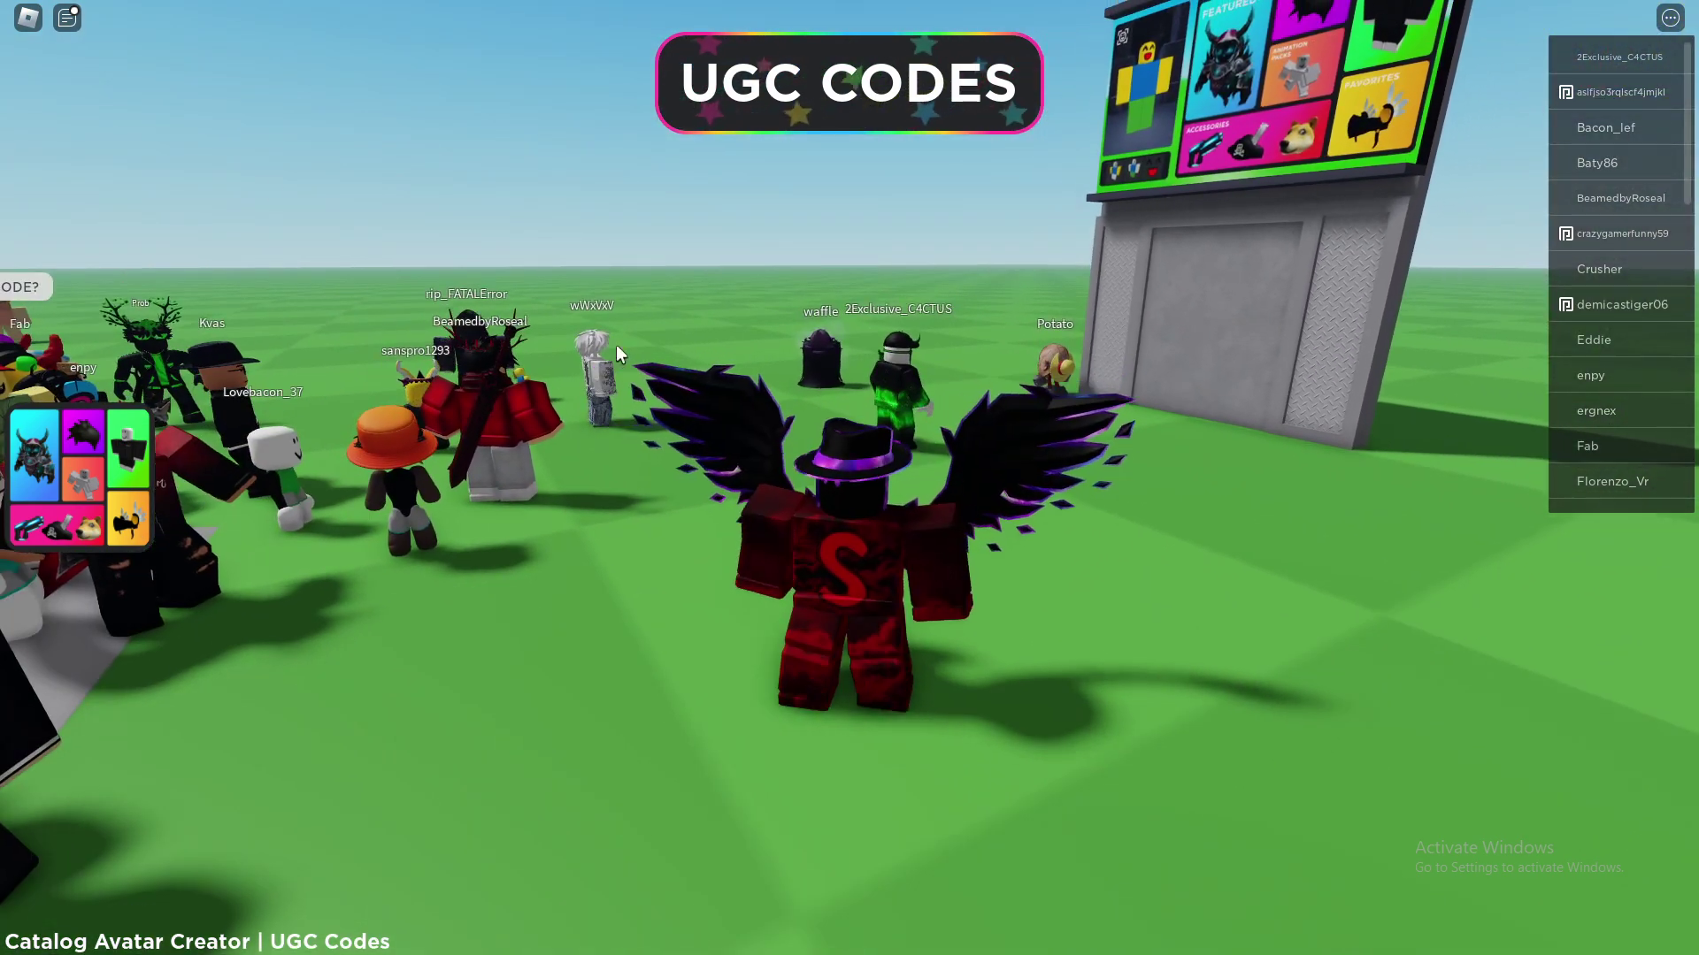
key(a)
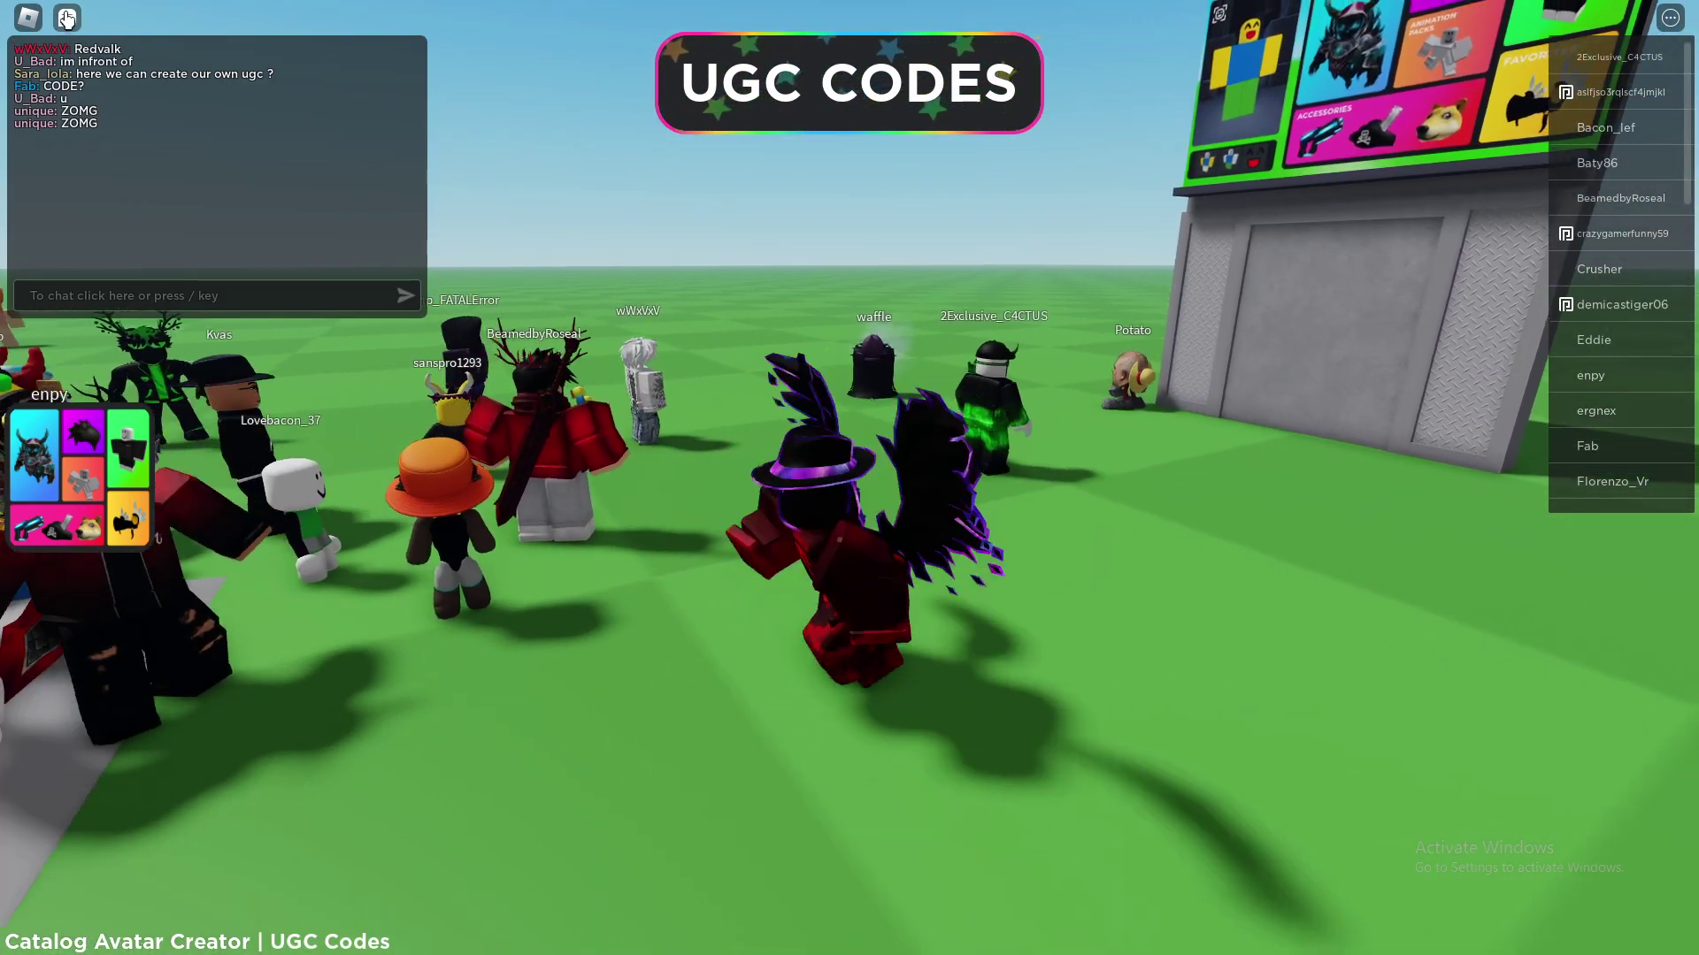
key(s)
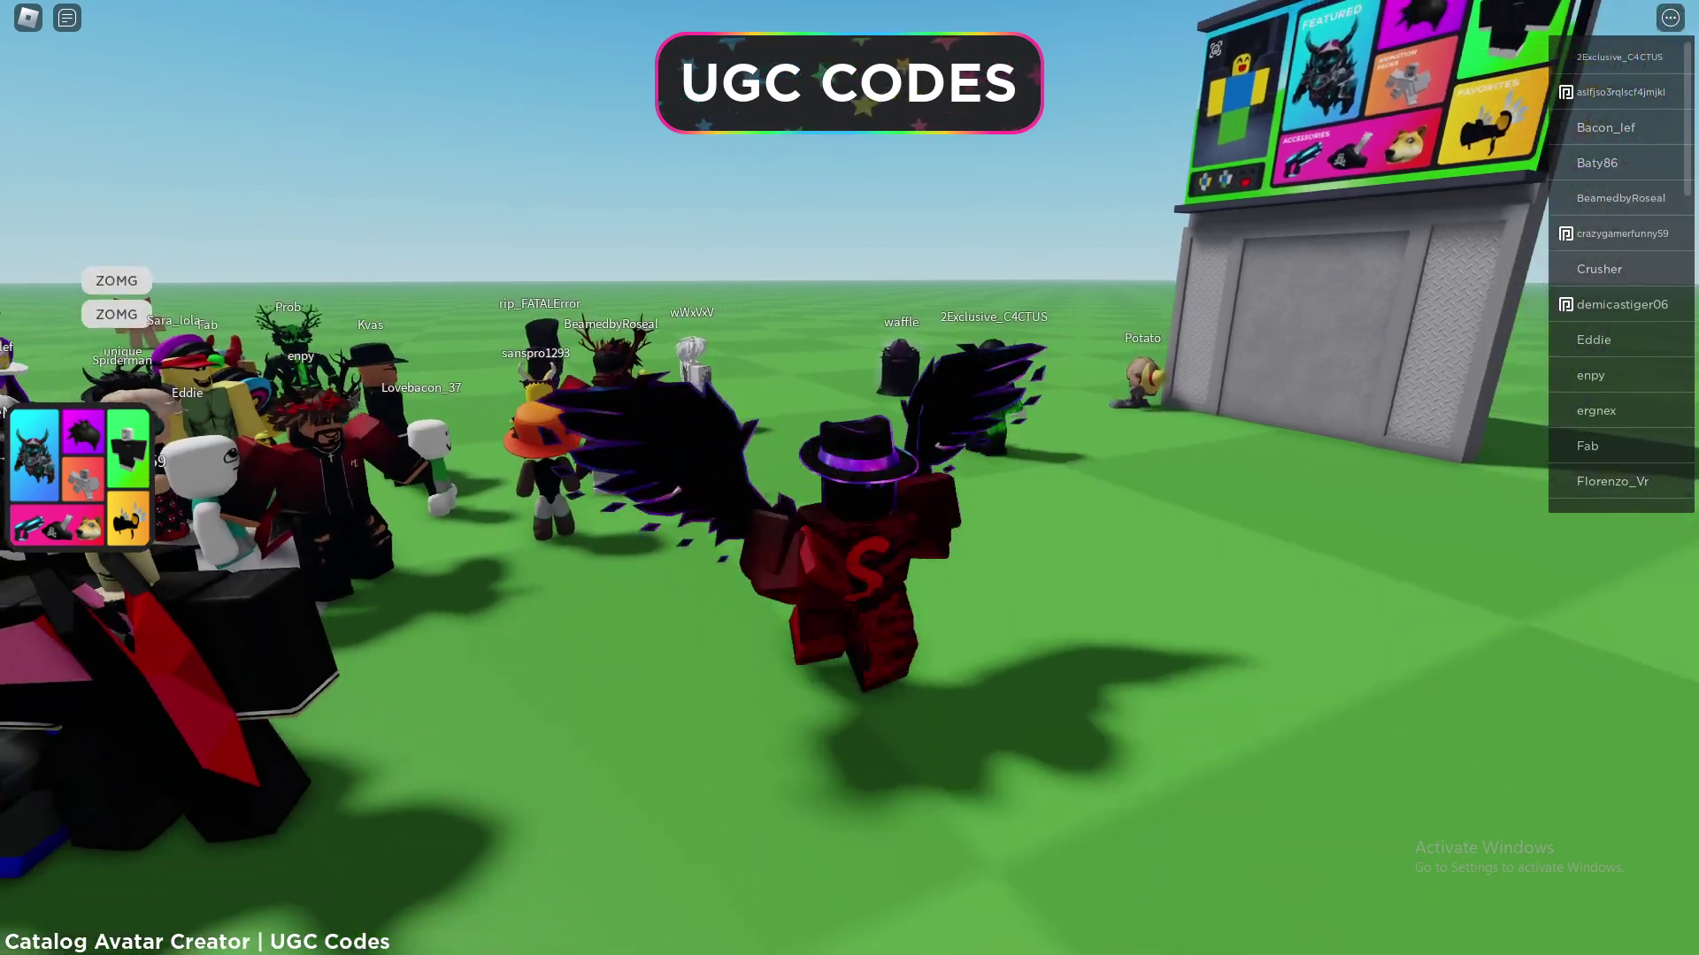
key(alt+Tab)
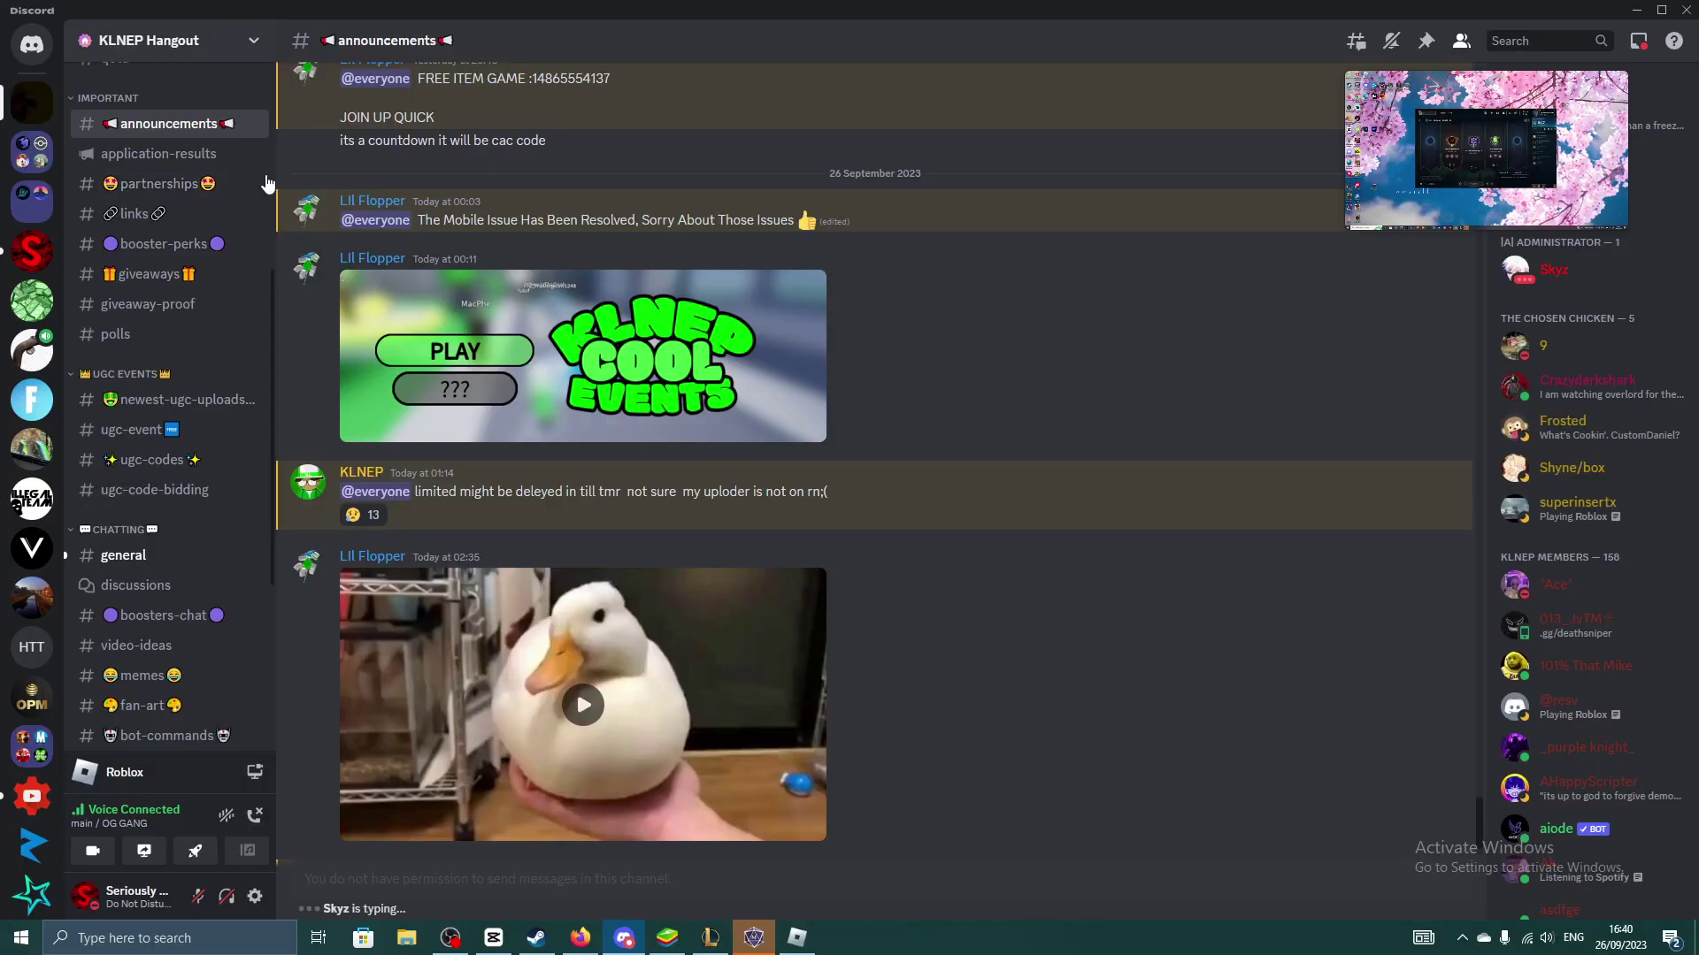
mouse_move(876, 392)
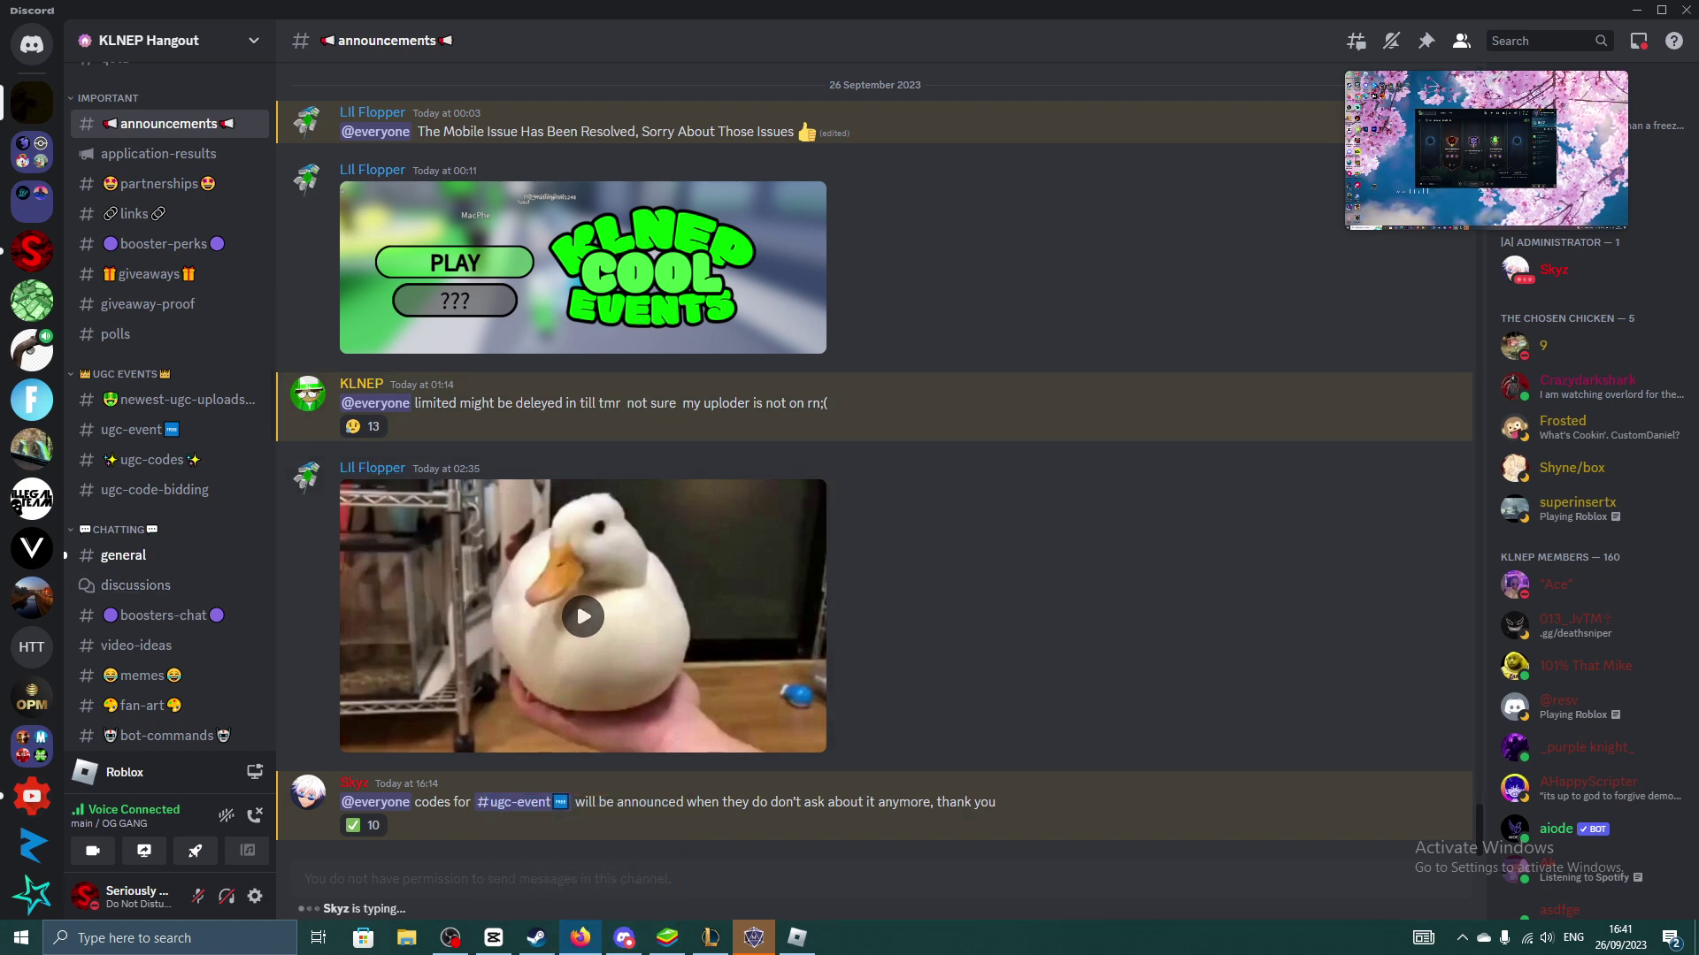
key(alt+Tab)
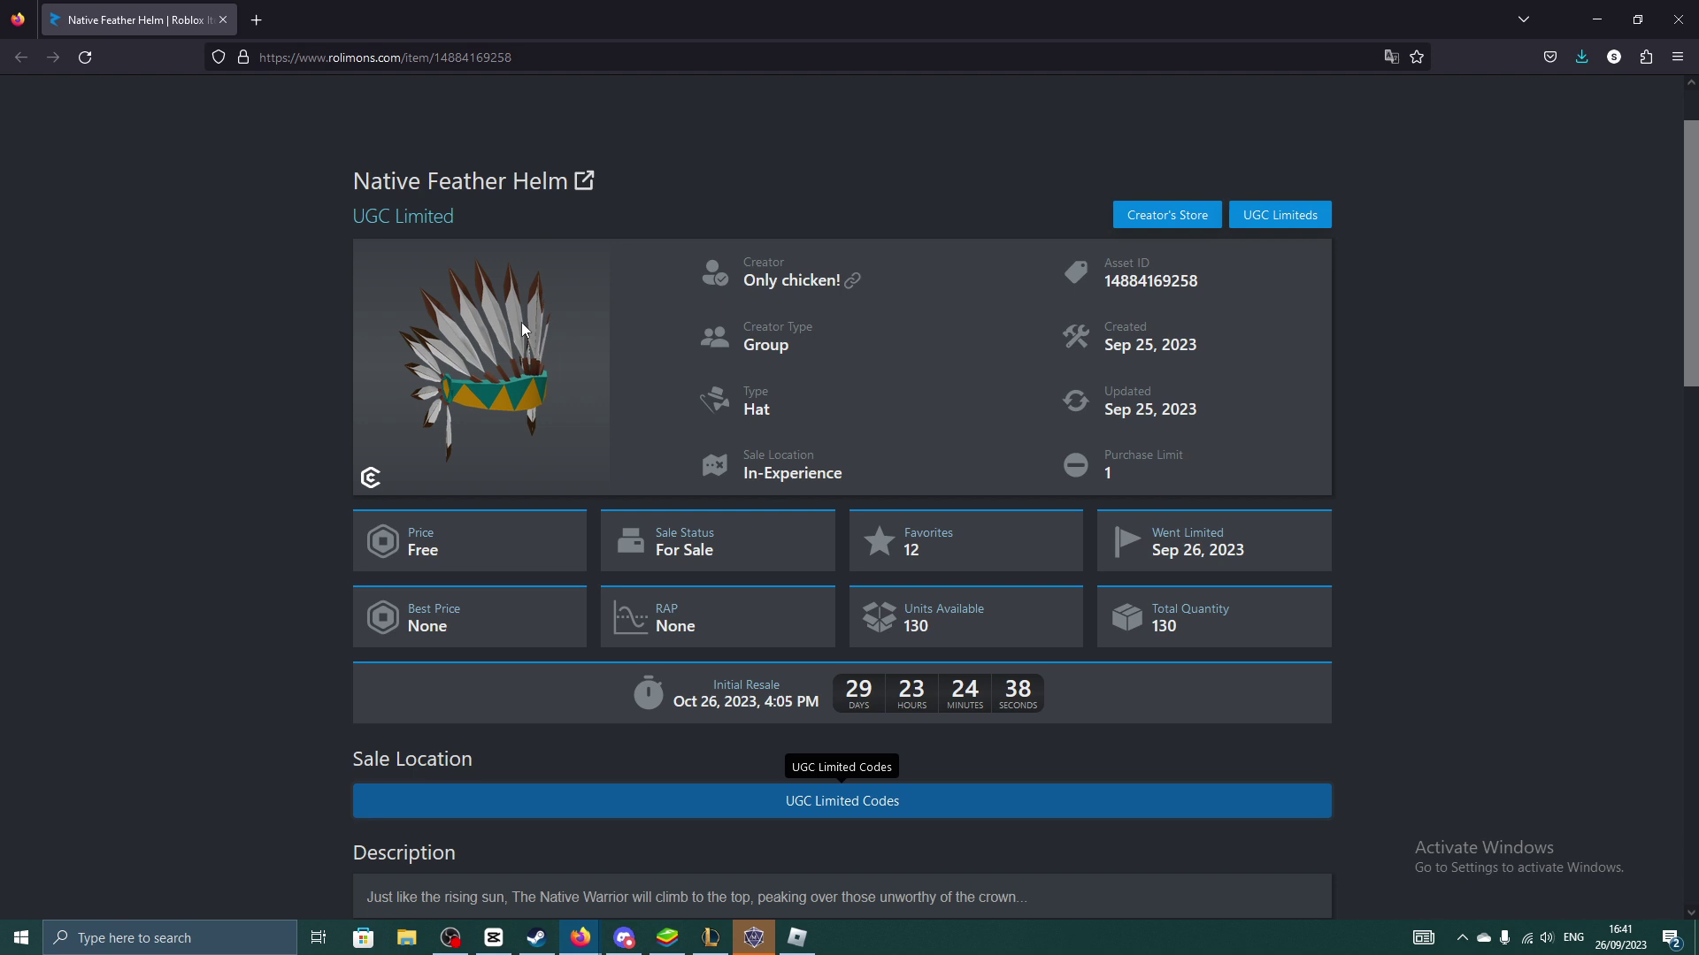
key(alt+Tab)
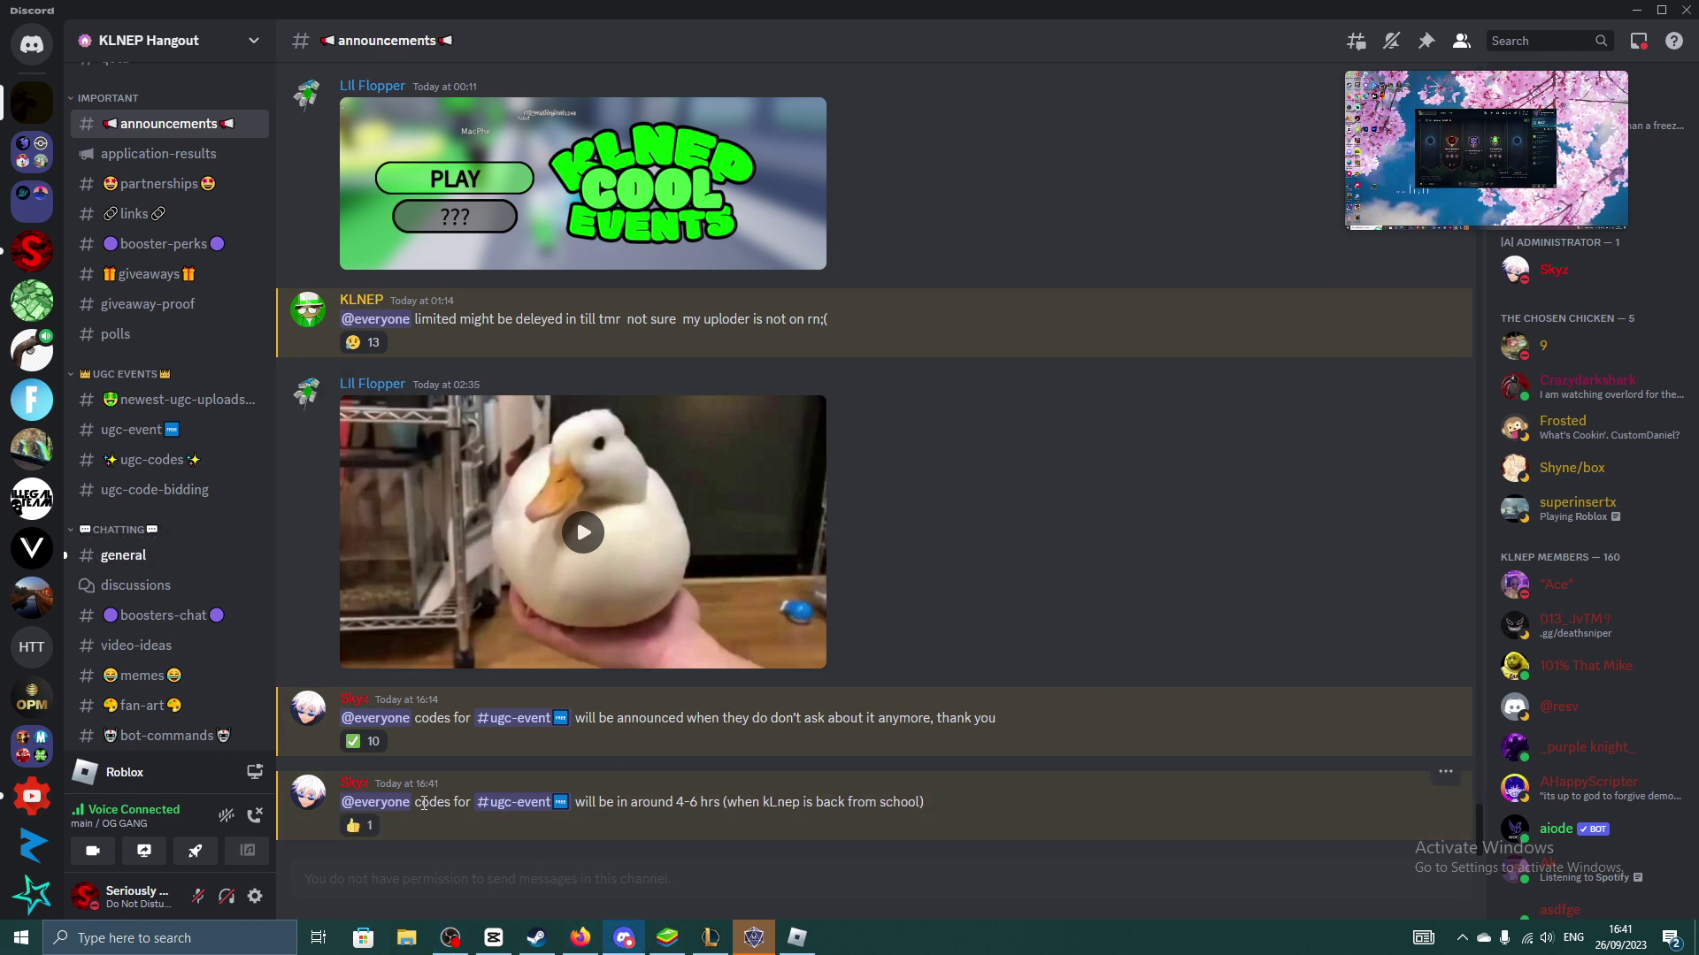
drag(421, 804, 699, 805)
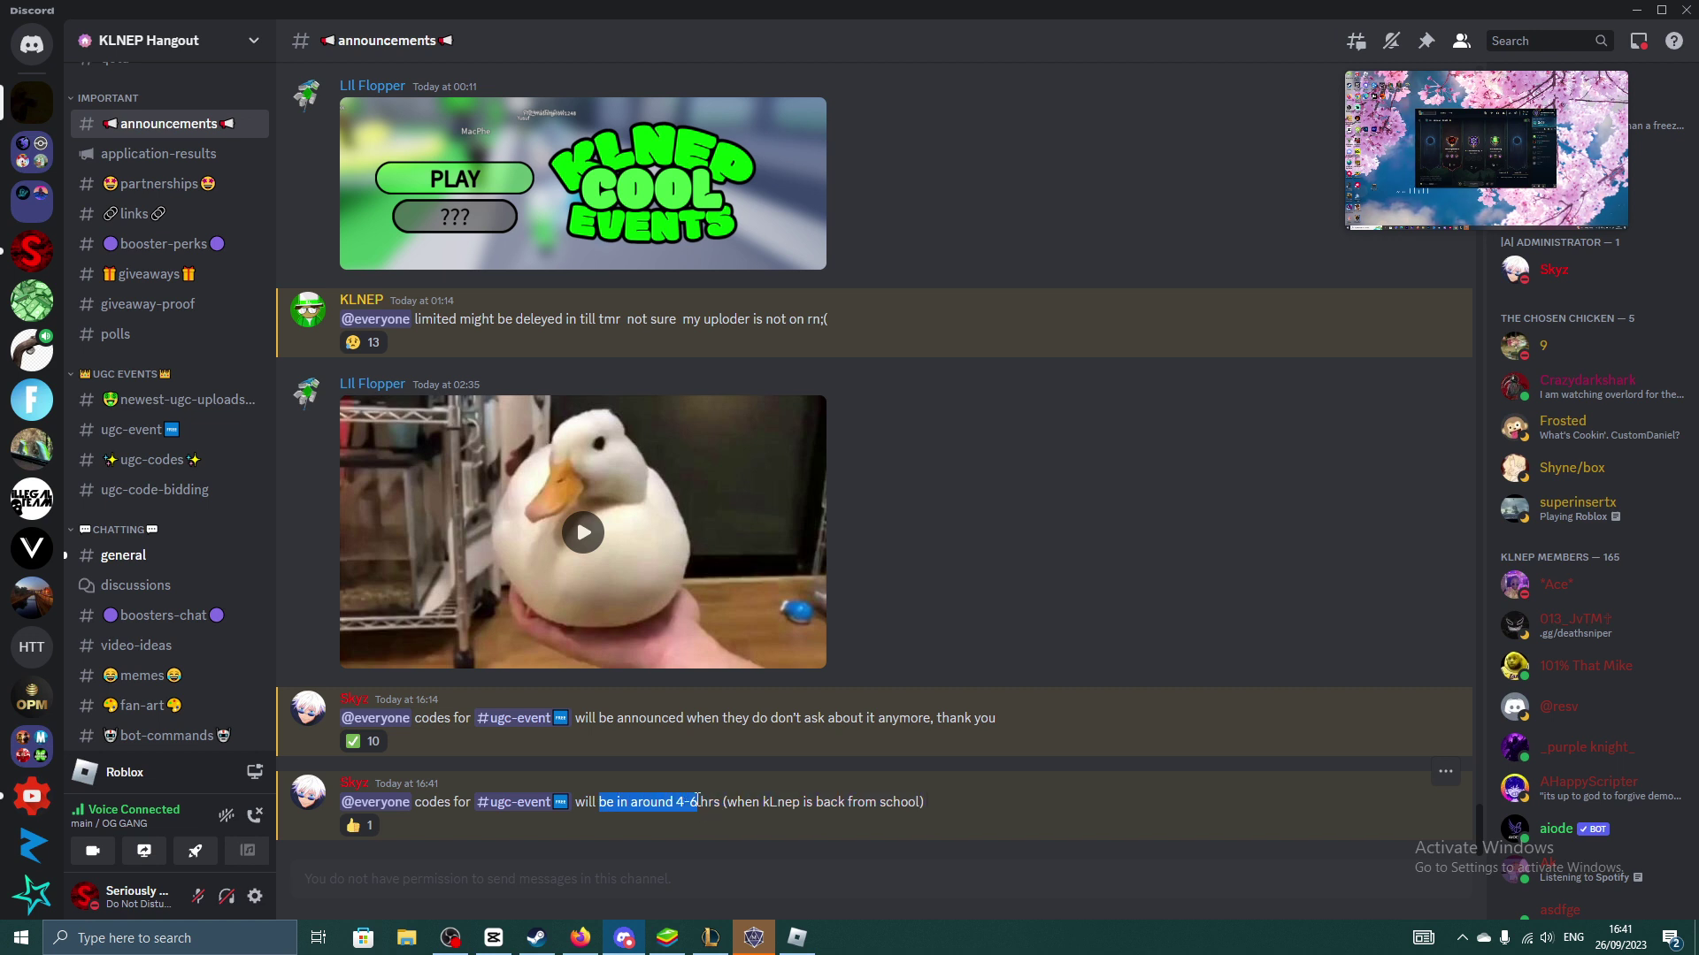
click(842, 801)
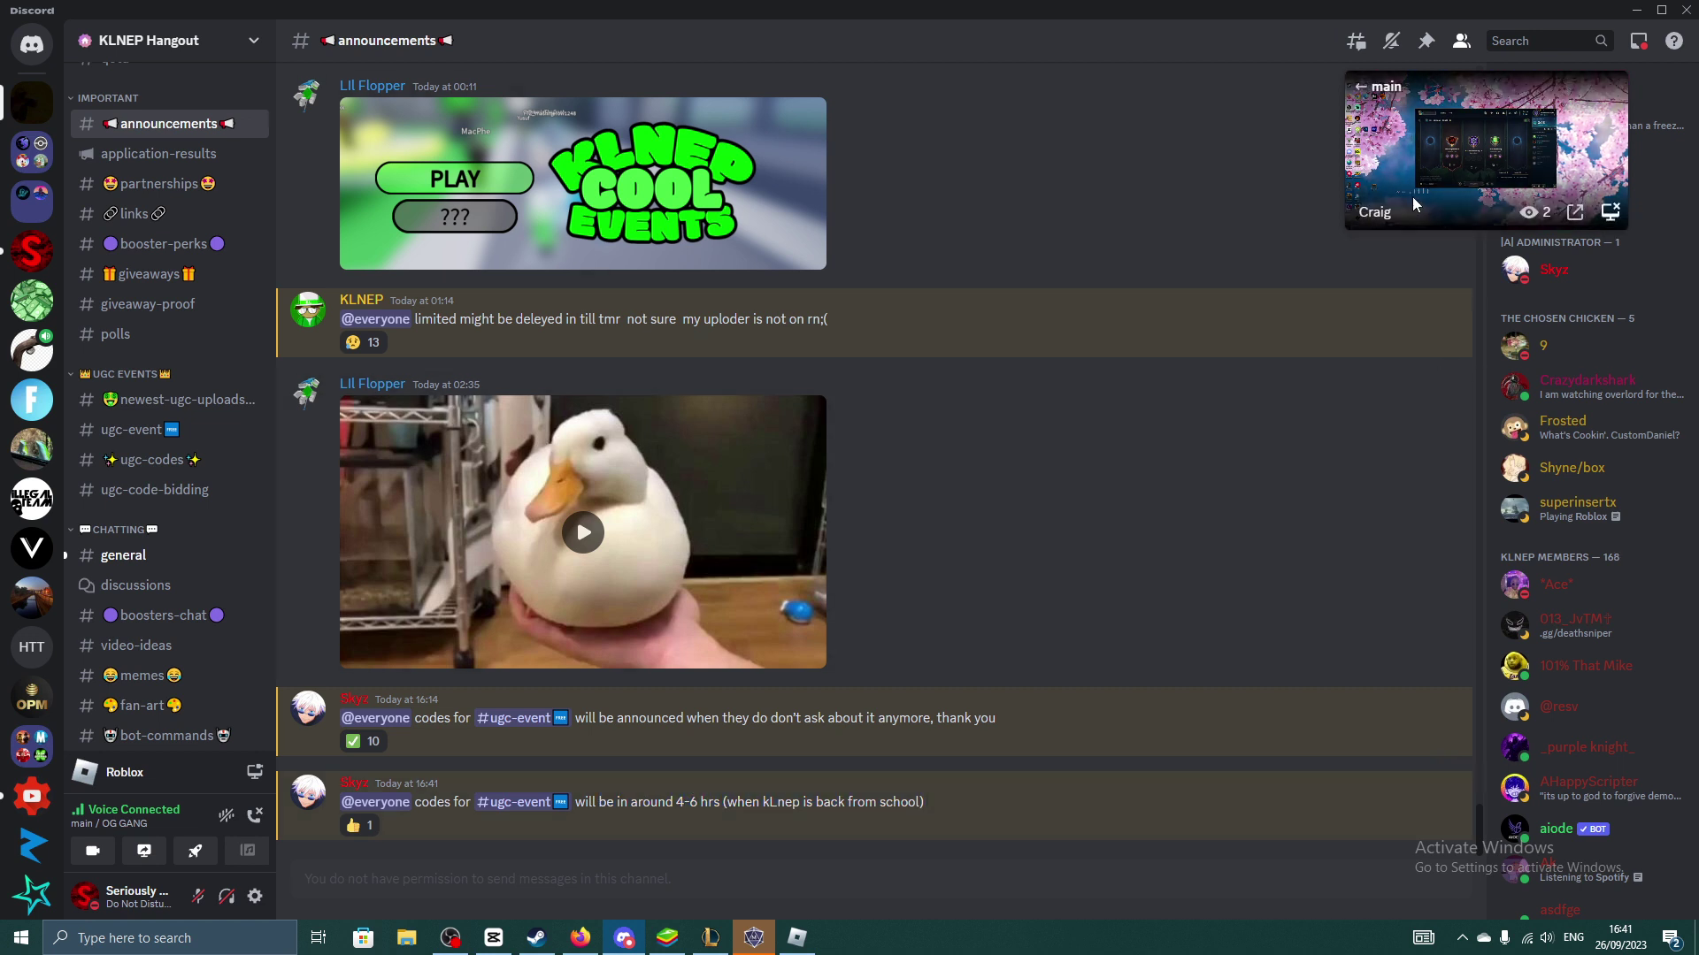